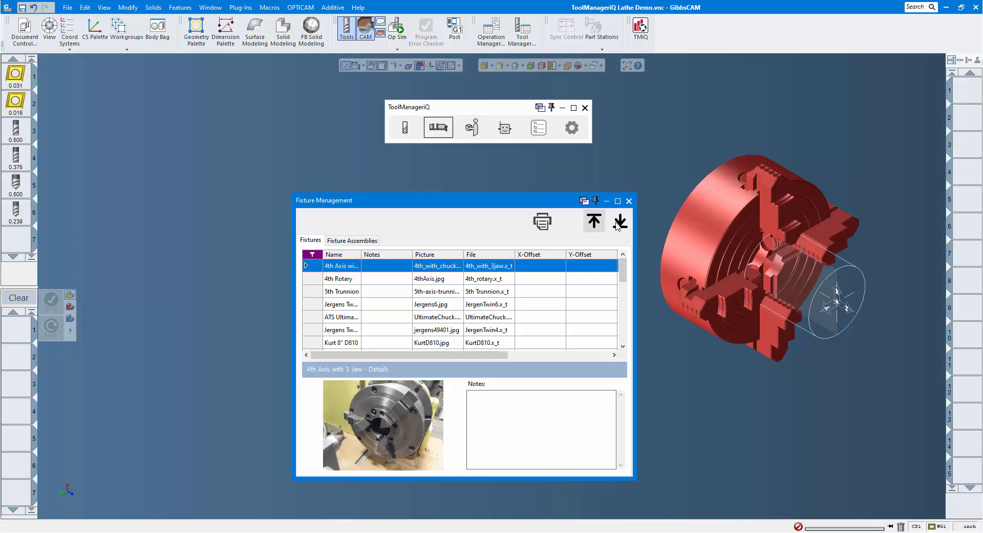
- Import the round chuck body solid from the model into the fixture library, keeping its default name and zero offsets
click(718, 227)
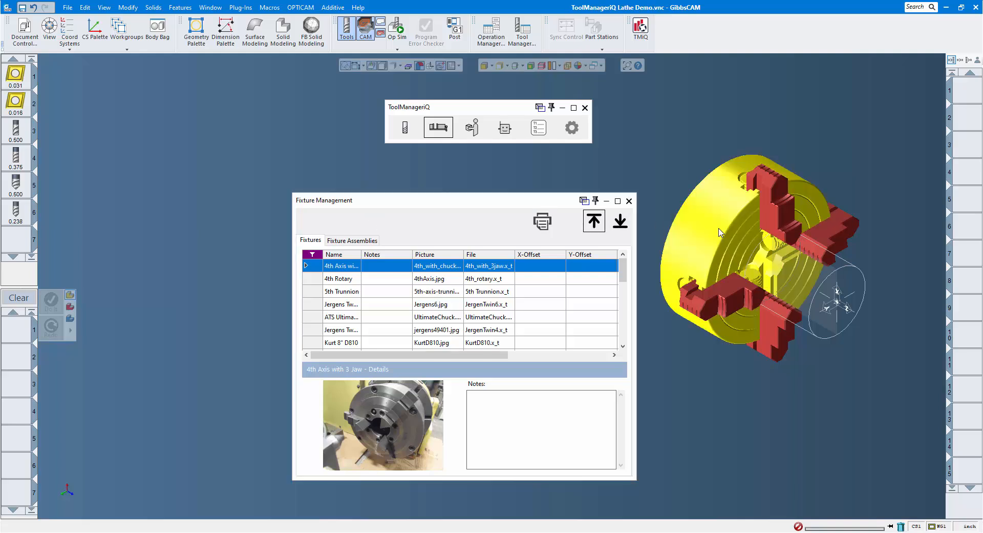
click(620, 222)
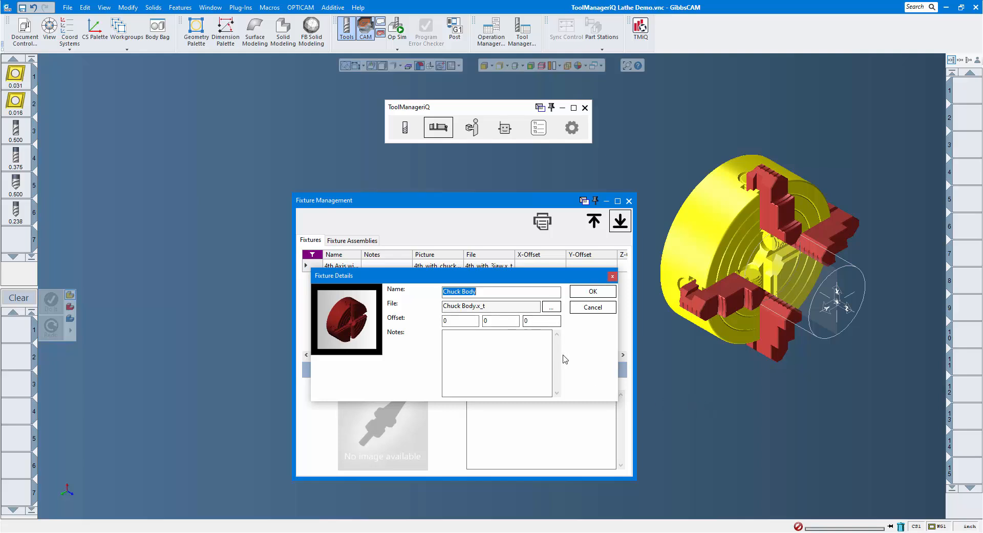
click(596, 291)
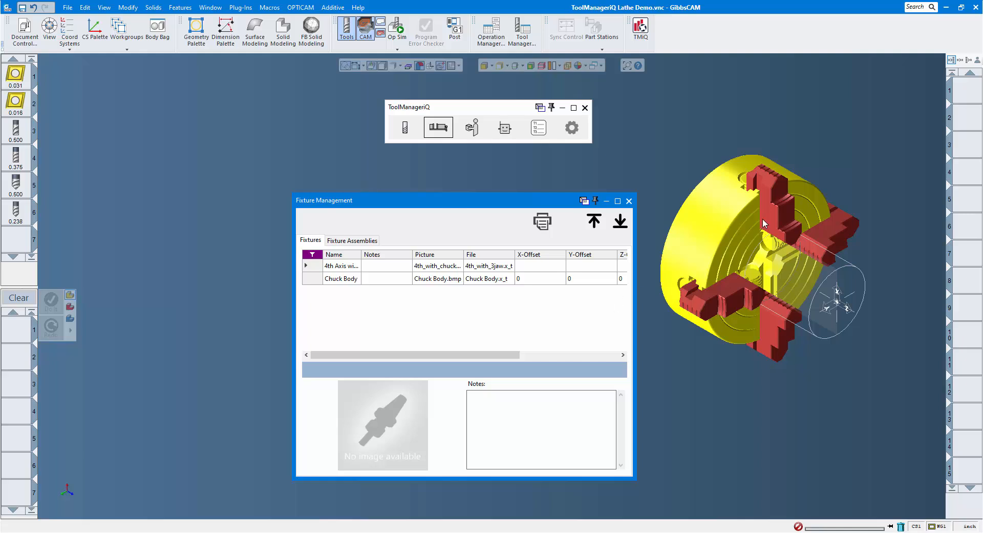
- Import the chuck's upper jaw and its right-hand jaw into the library as two separate fixtures with default details
click(780, 205)
click(620, 221)
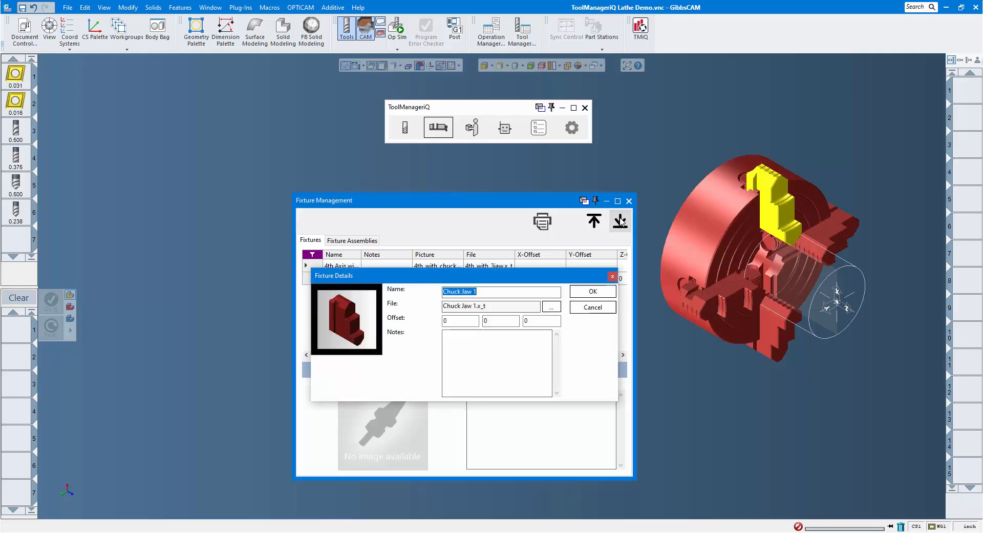
click(593, 292)
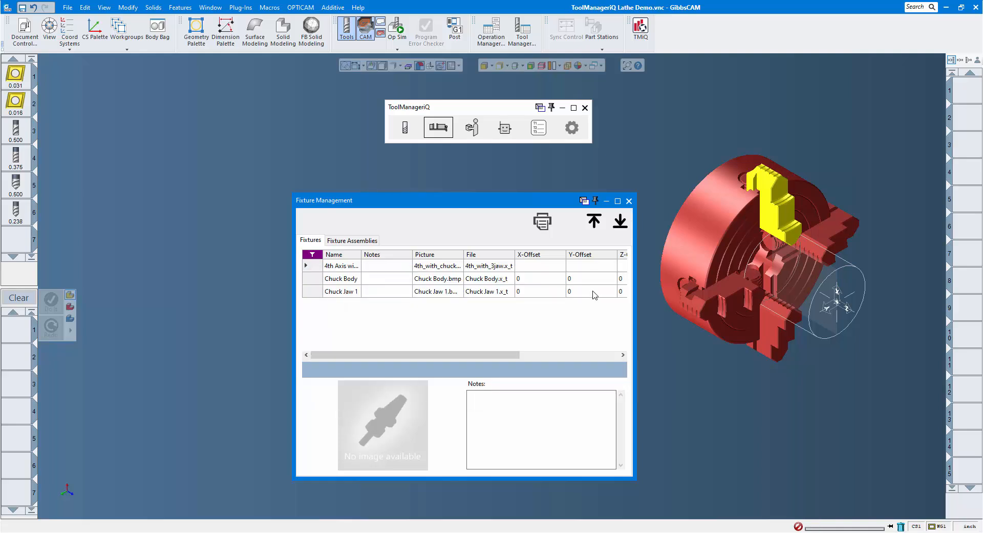
click(812, 236)
click(620, 221)
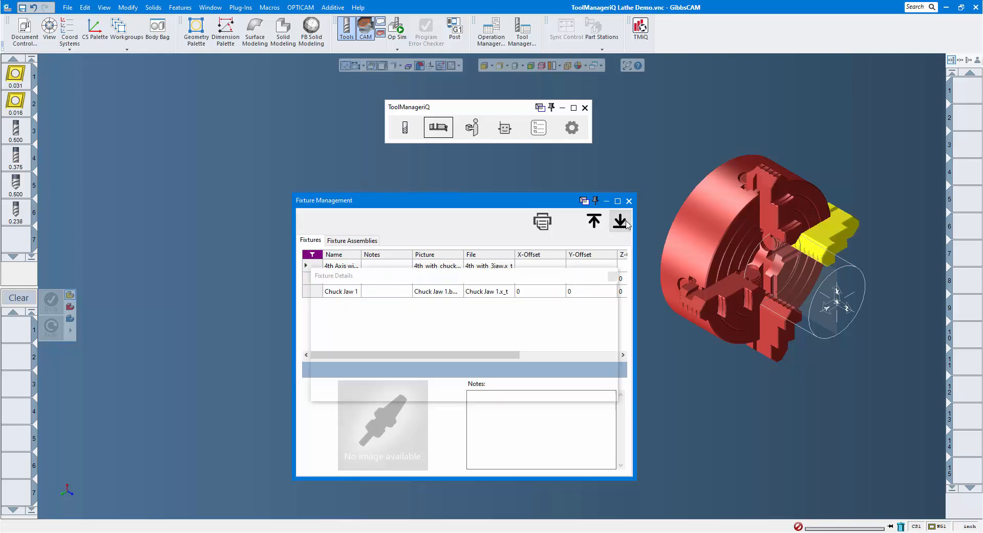
click(590, 289)
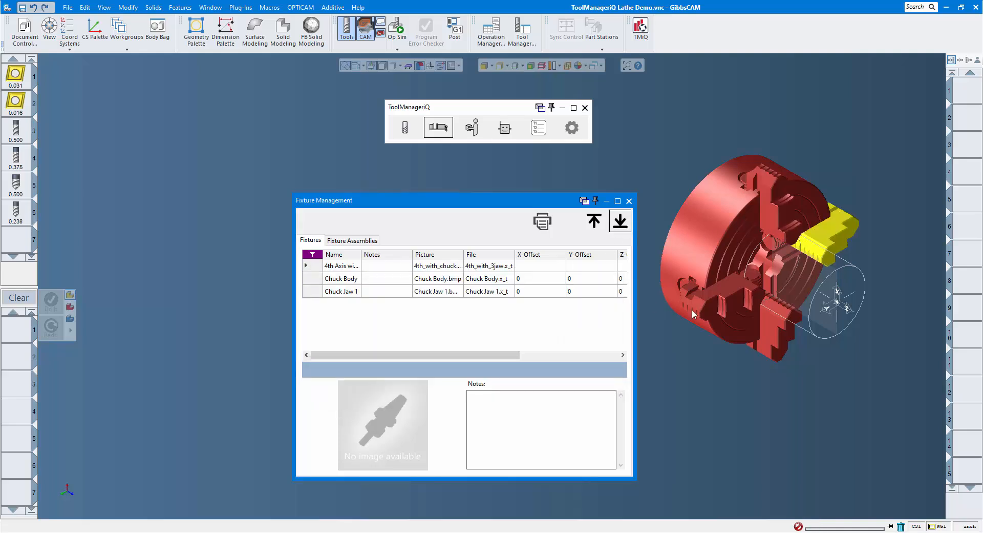
- Import the chuck's lower jaw and its left-hand jaw into the library as two separate fixtures with default details
click(772, 333)
click(617, 226)
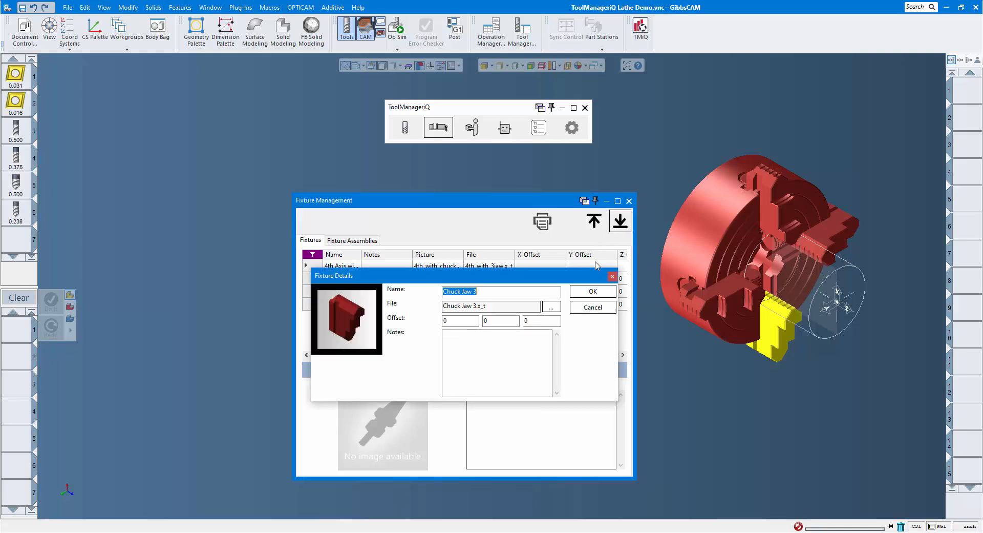
click(593, 292)
click(723, 306)
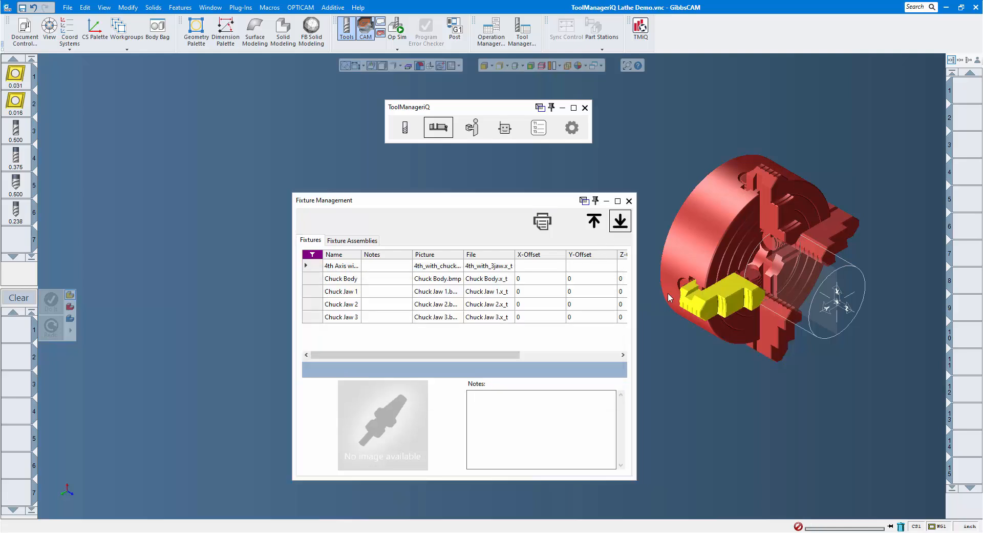
click(620, 221)
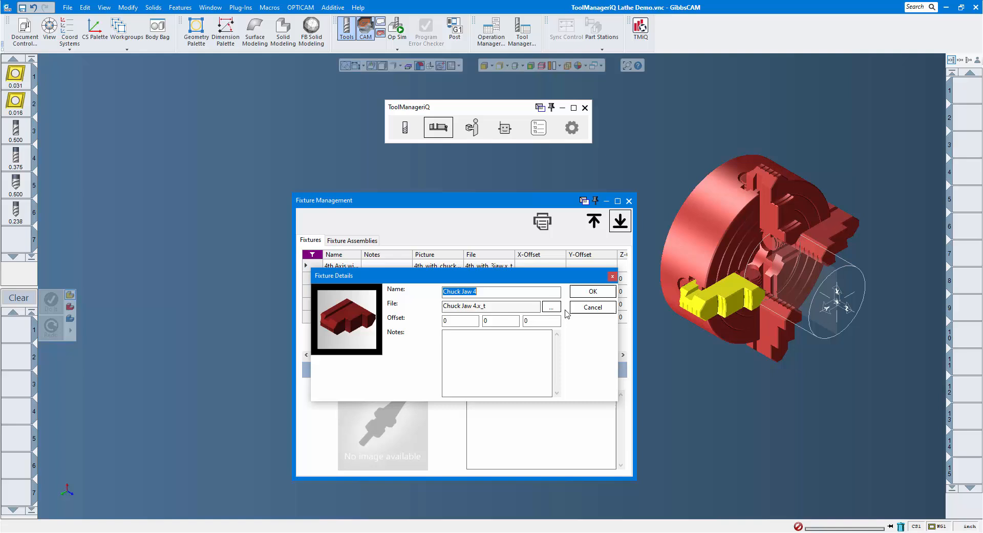
click(592, 292)
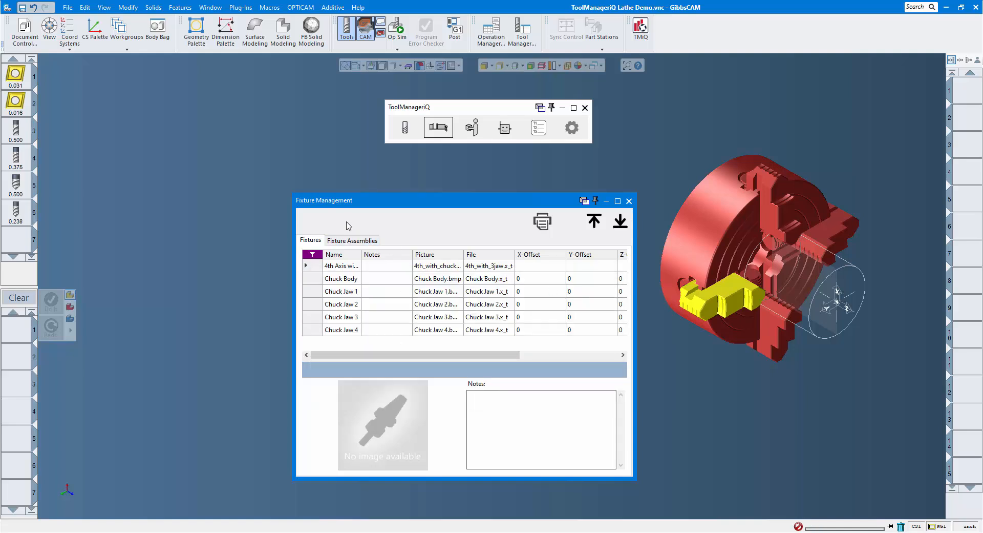
- Create a new fixture assembly named Chuck
click(351, 241)
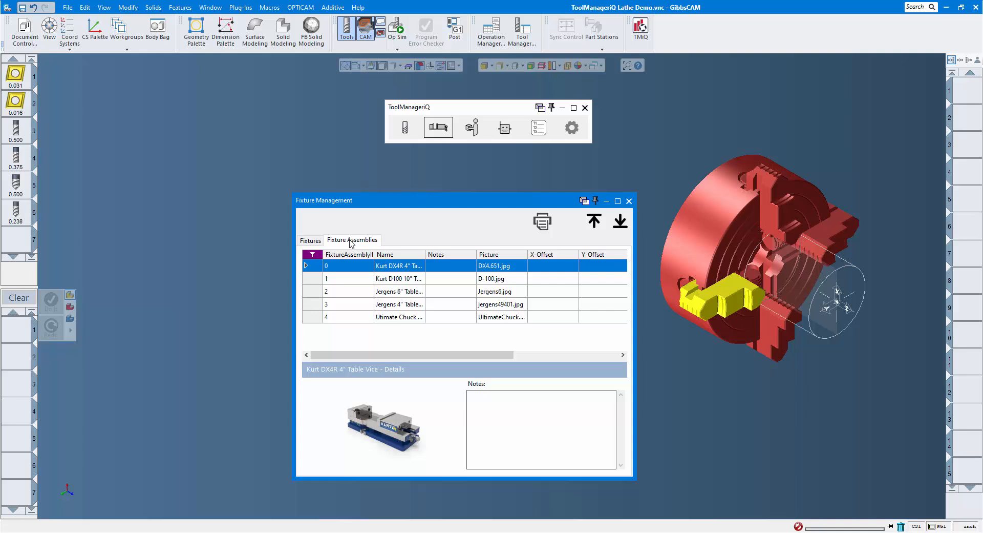
right_click(358, 317)
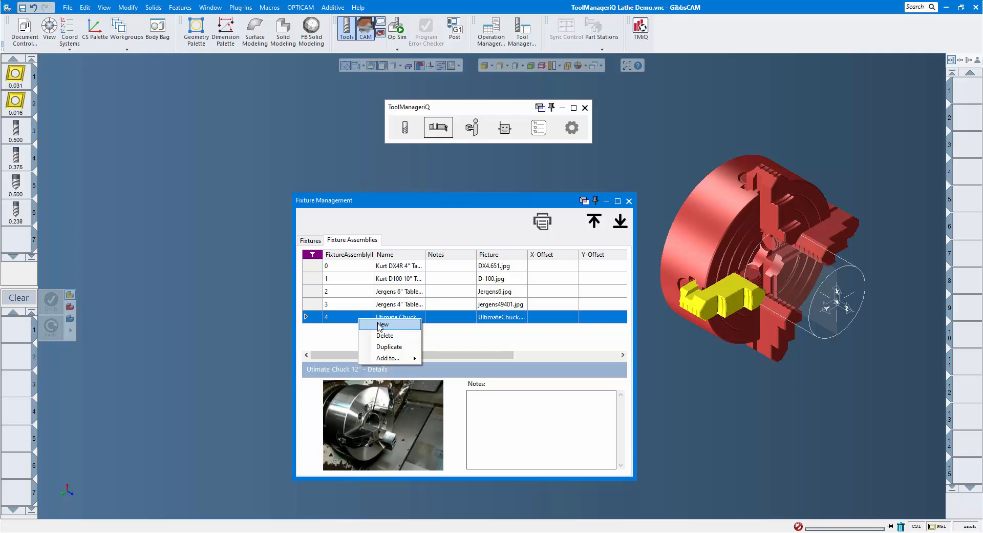
click(381, 325)
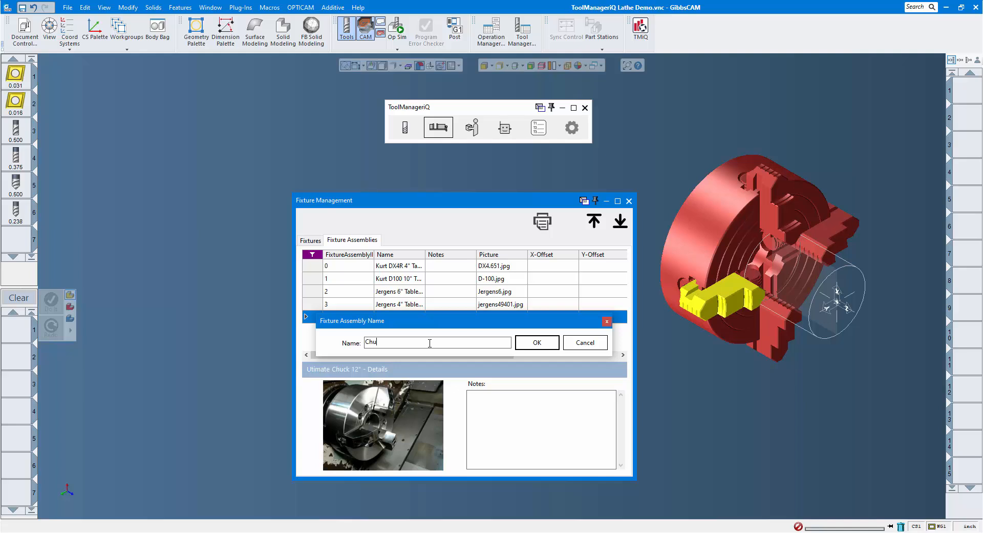
click(537, 344)
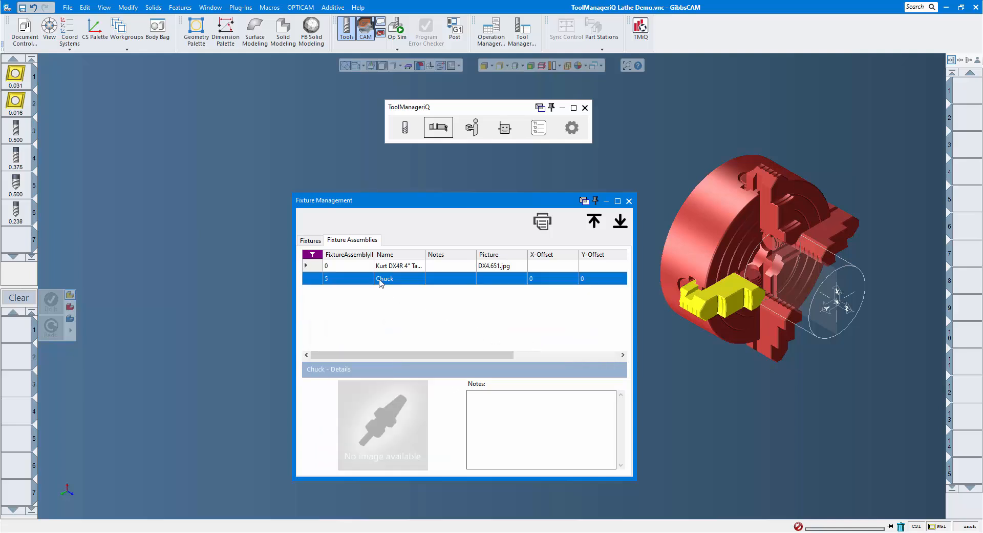
- Open the Chuck assembly's details and assign 4Jaw.jpg as its picture
double_click(385, 279)
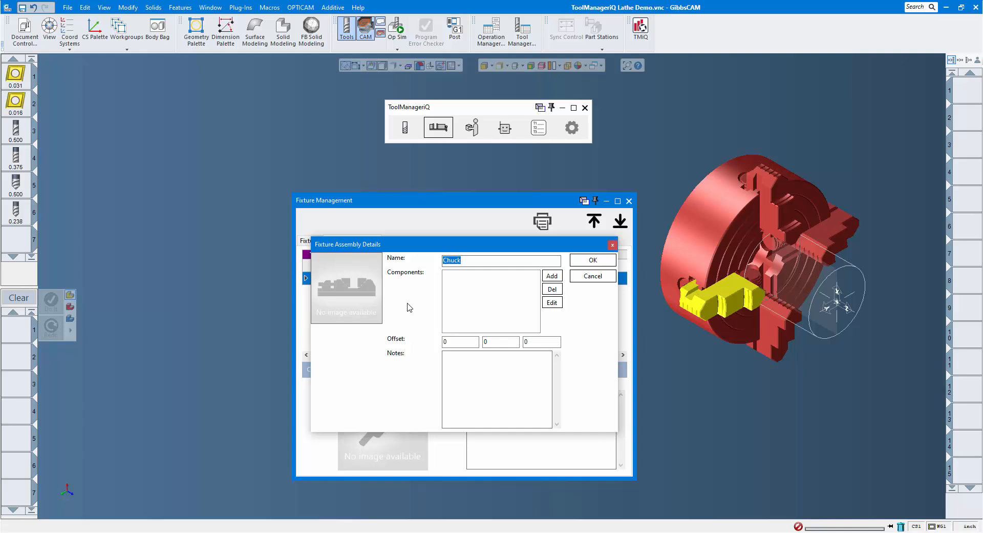
double_click(346, 287)
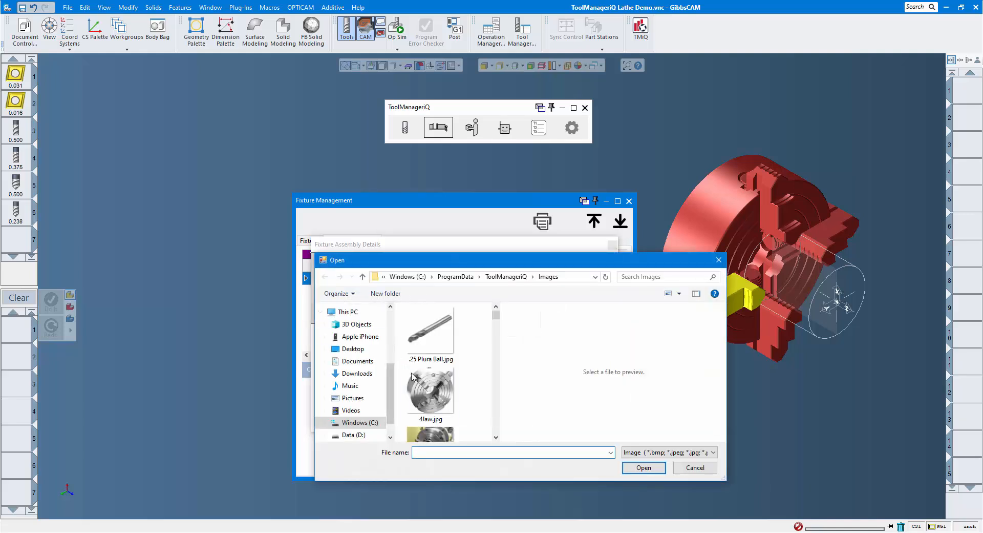
double_click(430, 391)
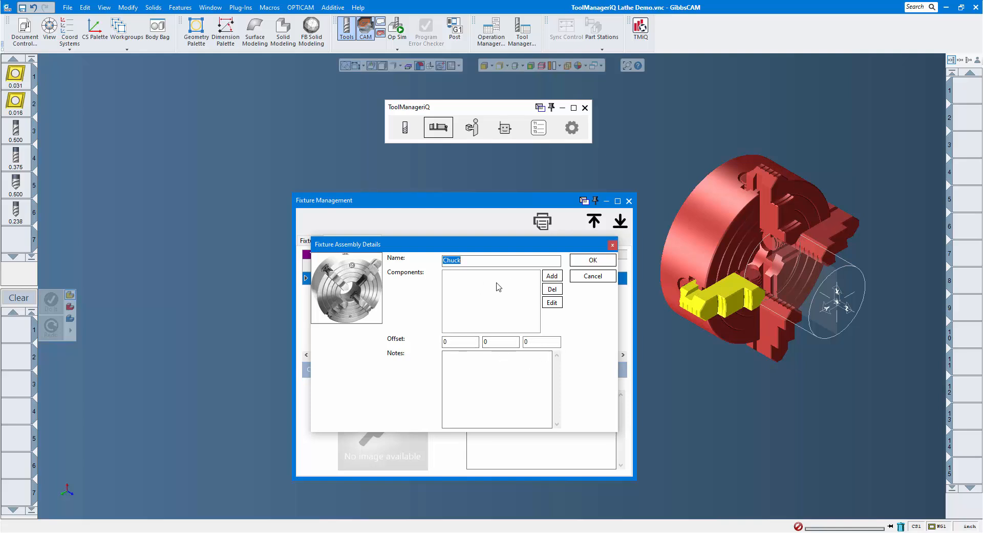
- Add the Chuck Body fixture as the first component of the Chuck assembly
click(551, 276)
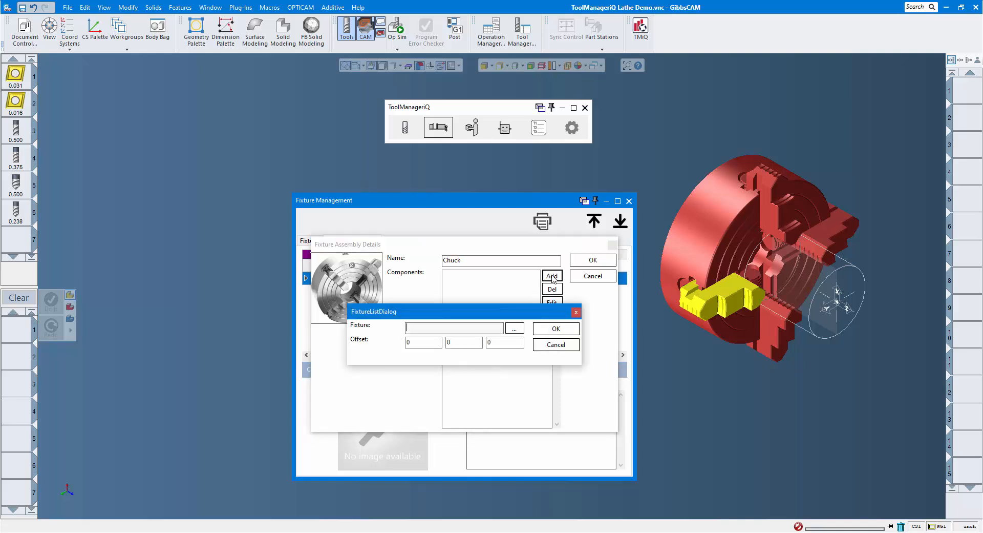
click(515, 328)
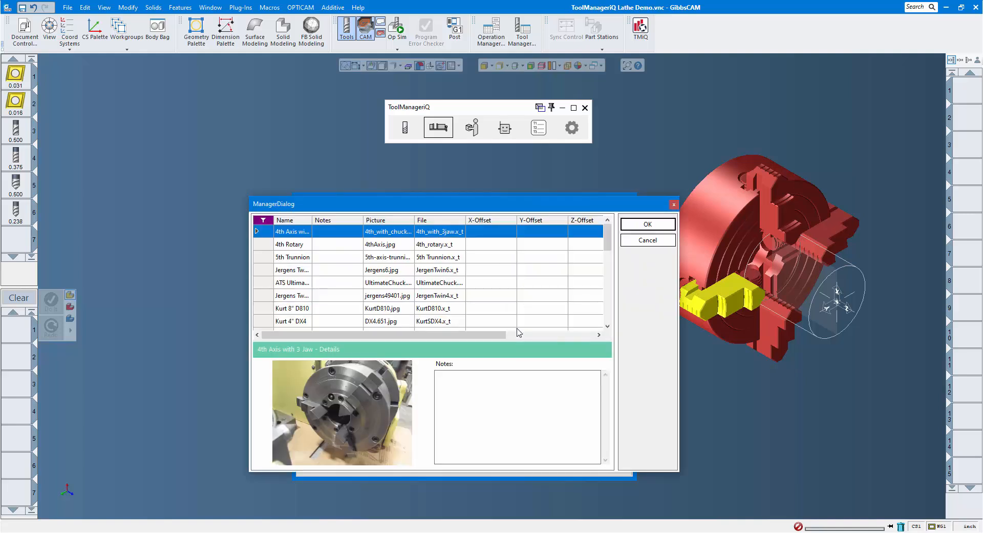
scroll(472, 293, down, 2)
scroll(472, 293, down, 3)
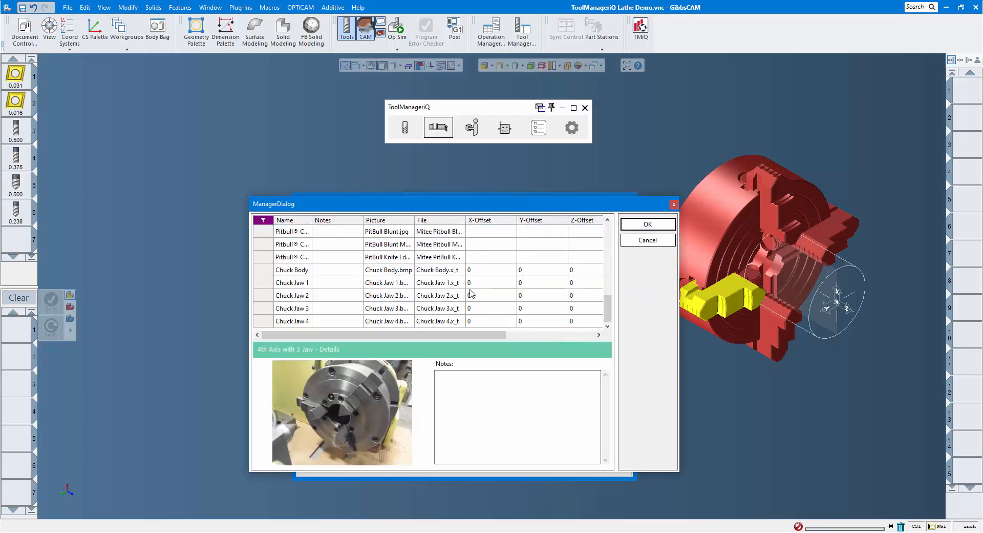
click(328, 274)
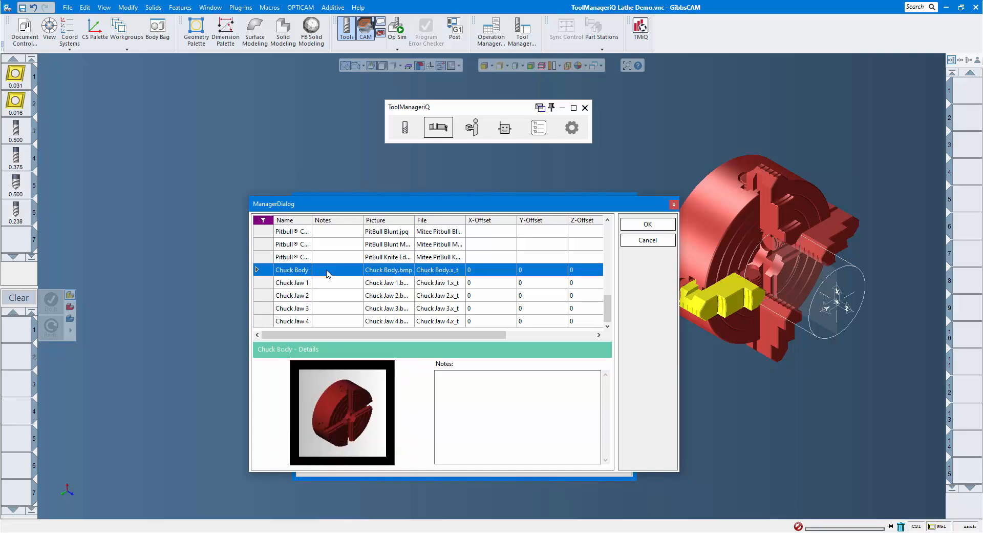
click(658, 224)
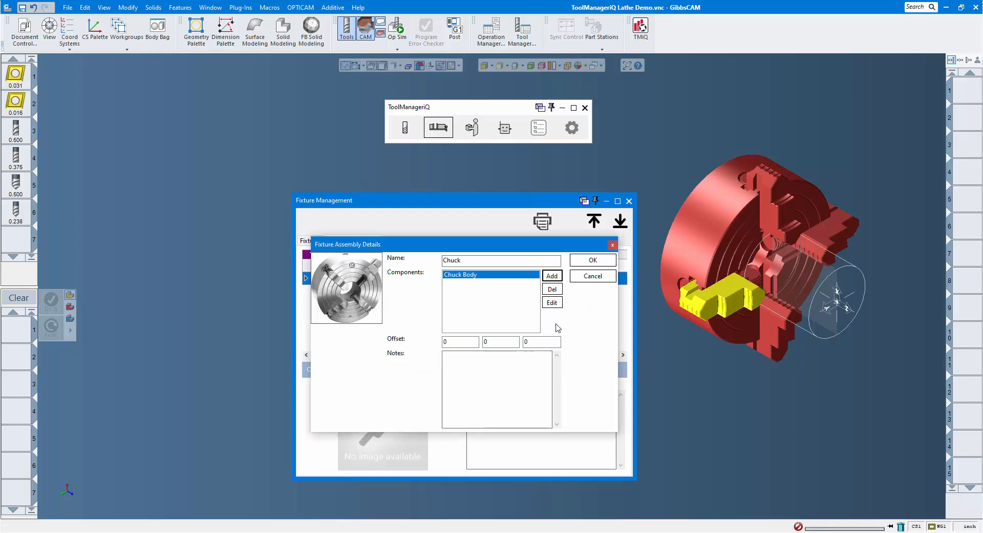
- Add the Chuck Jaw 1 fixture to the Chuck assembly's components with zero offsets
click(556, 277)
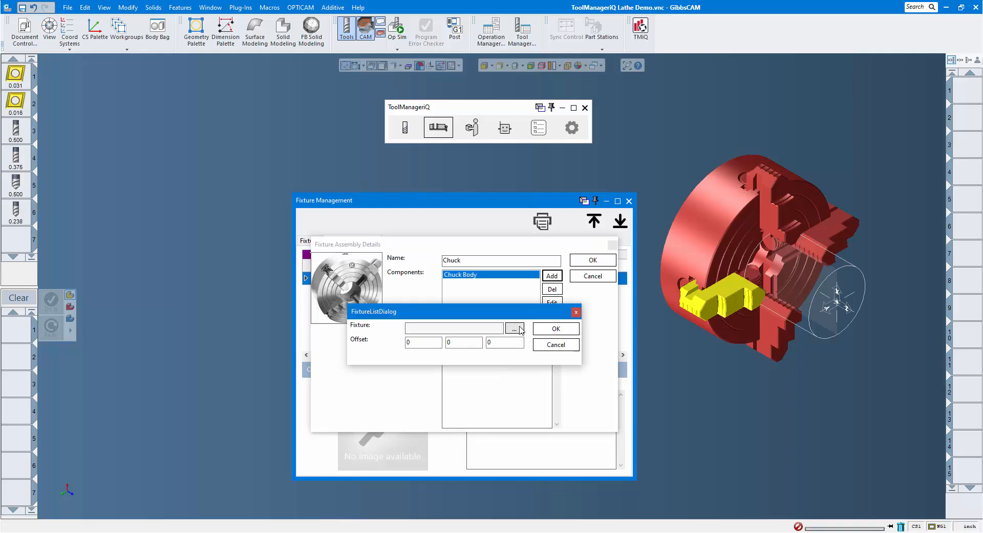
click(520, 328)
scroll(463, 307, down, 5)
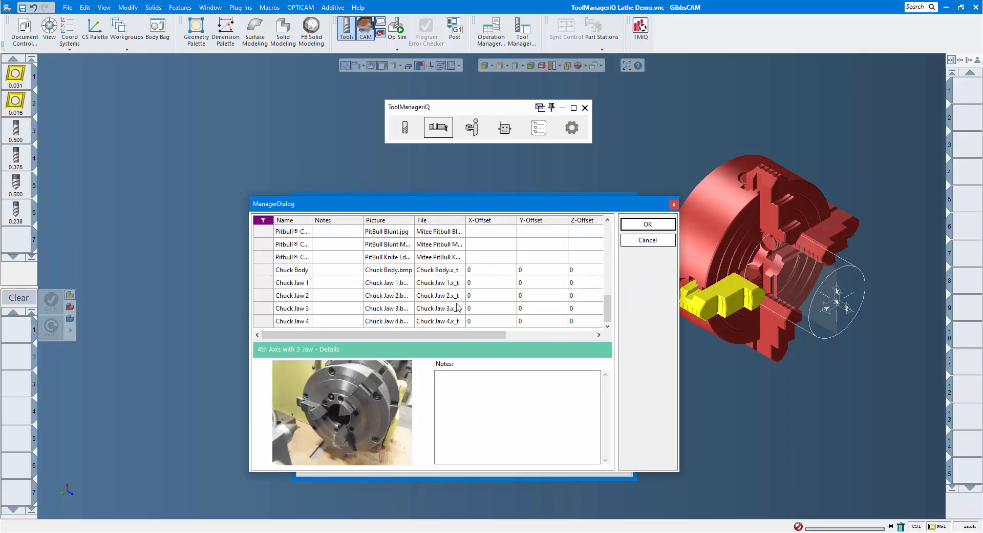
click(302, 283)
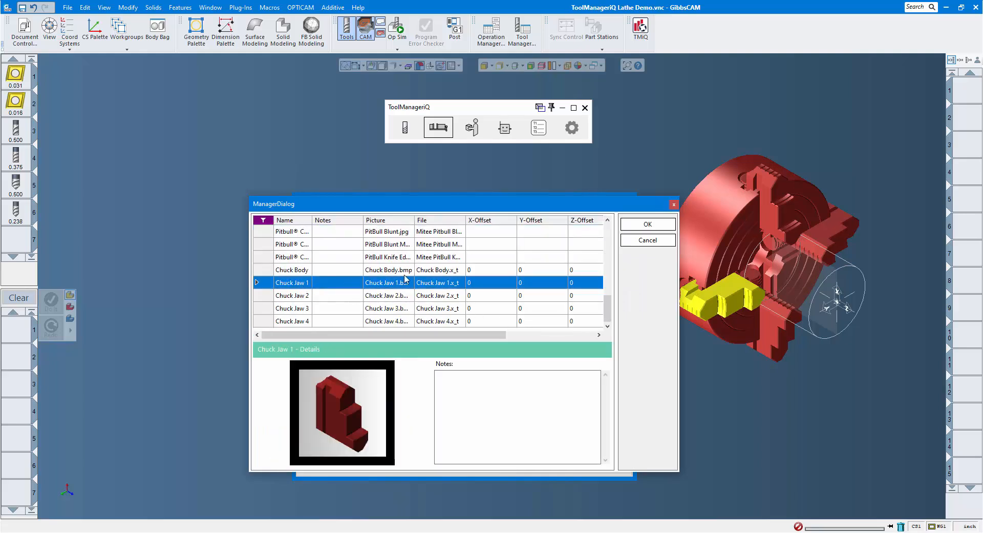
click(648, 225)
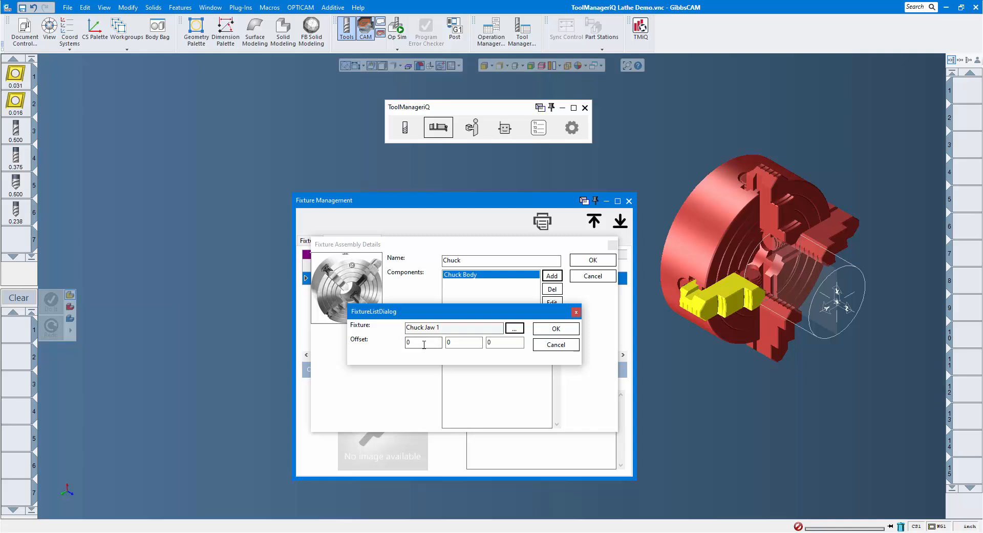
click(555, 330)
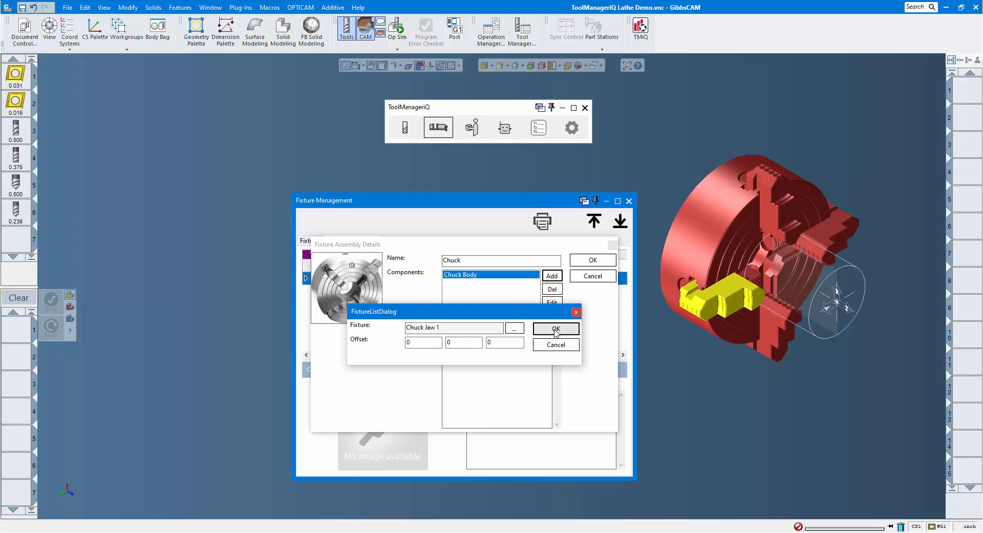
- Add the Chuck Jaw 2 fixture to the Chuck assembly's components with zero offsets
click(549, 278)
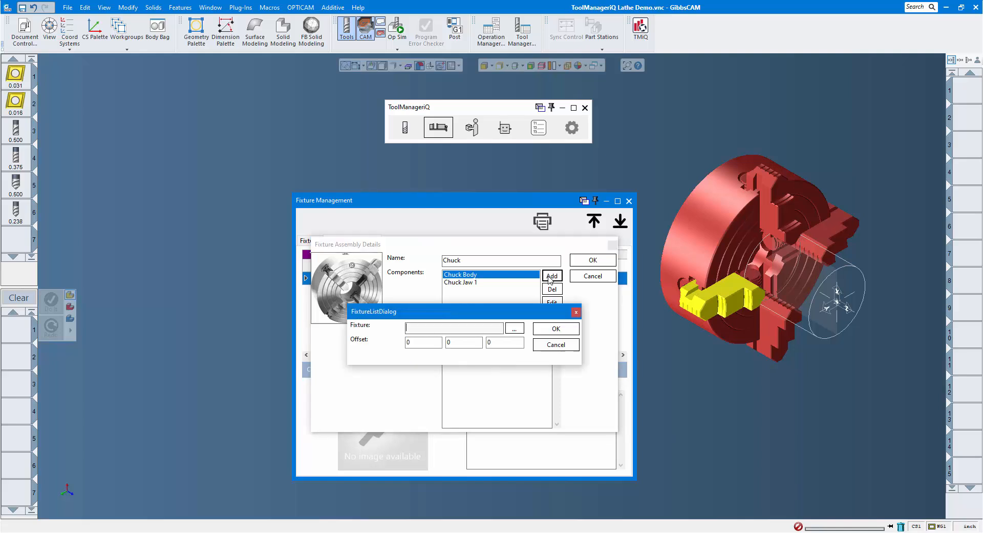
click(516, 330)
scroll(446, 302, down, 5)
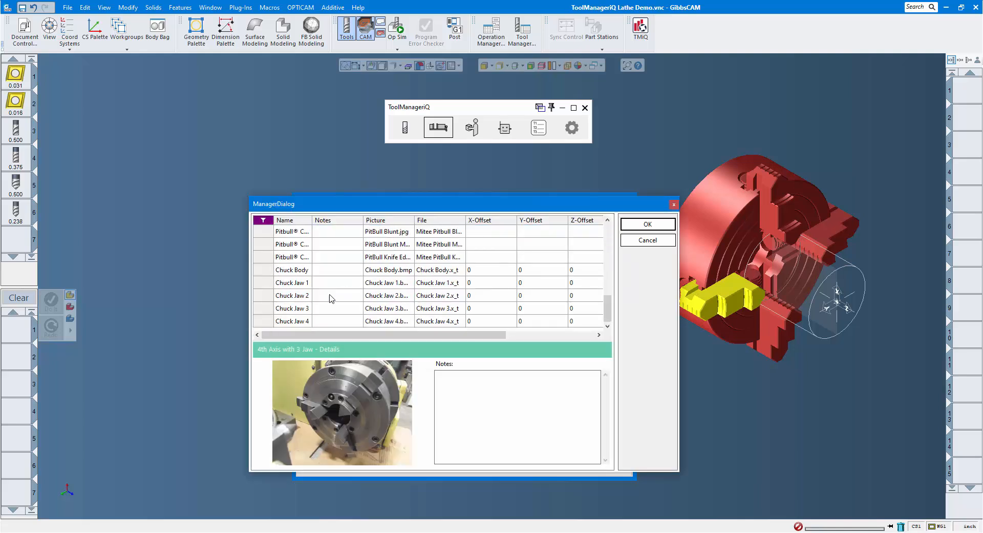
click(331, 296)
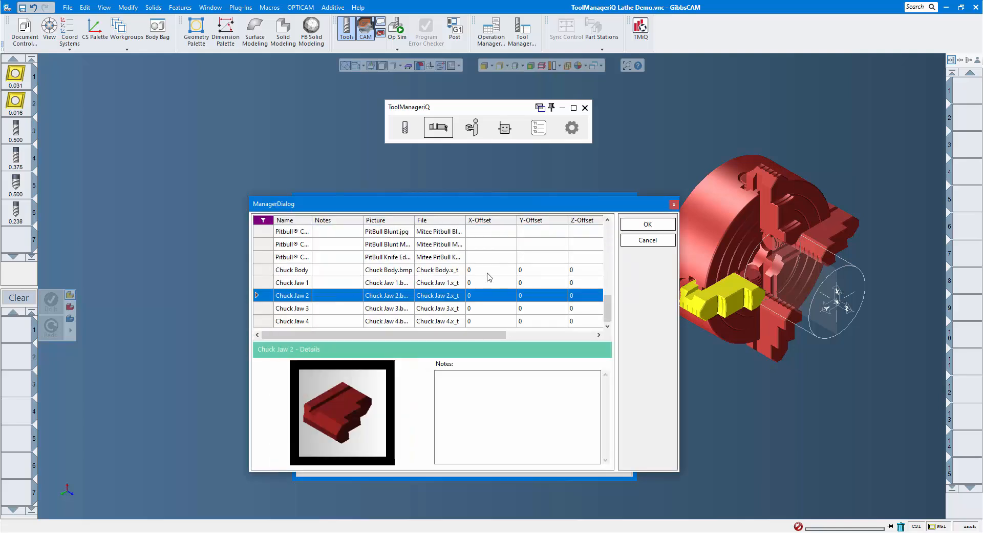
click(659, 229)
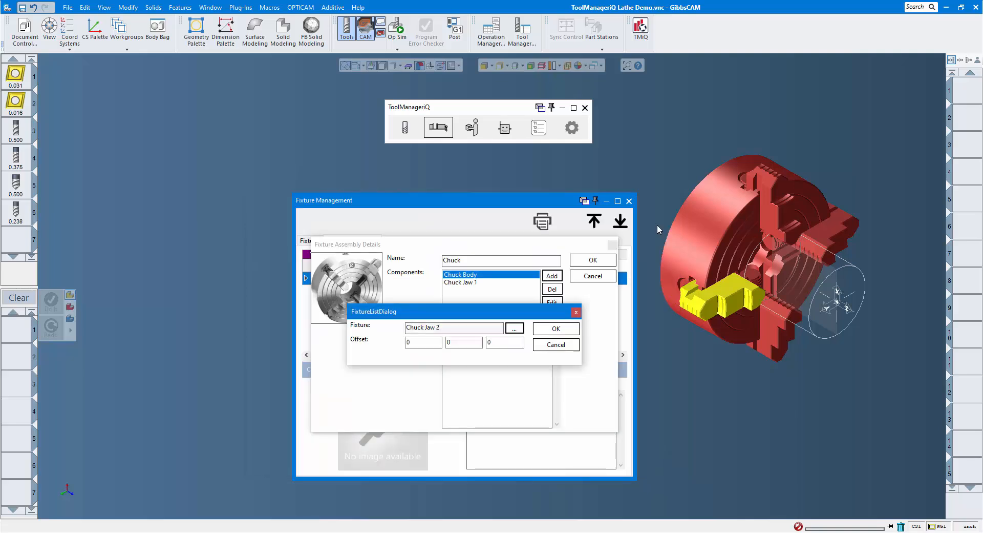
click(554, 331)
- Add the Chuck Jaw 3 fixture to the Chuck assembly's components with zero offsets
click(552, 276)
click(514, 328)
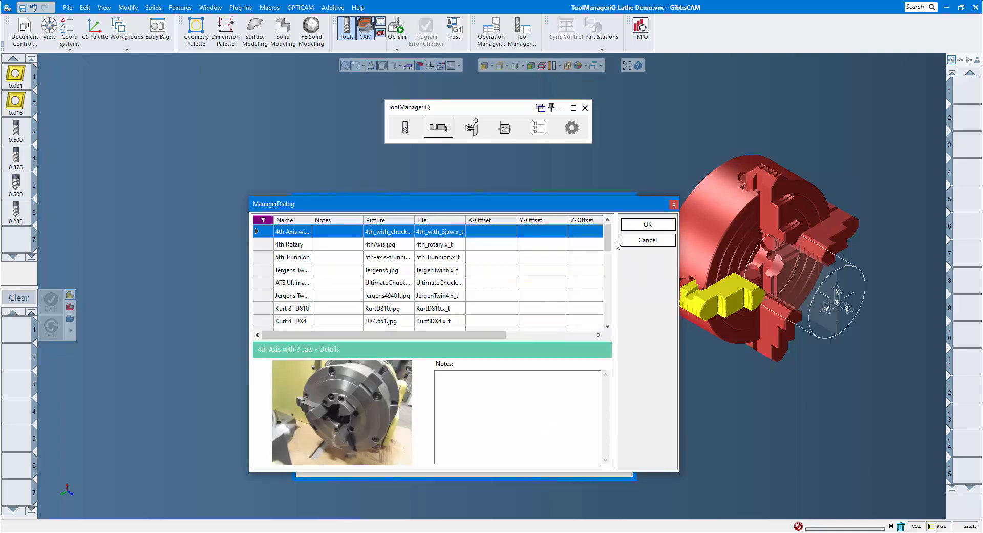
scroll(572, 255, down, 1)
click(303, 310)
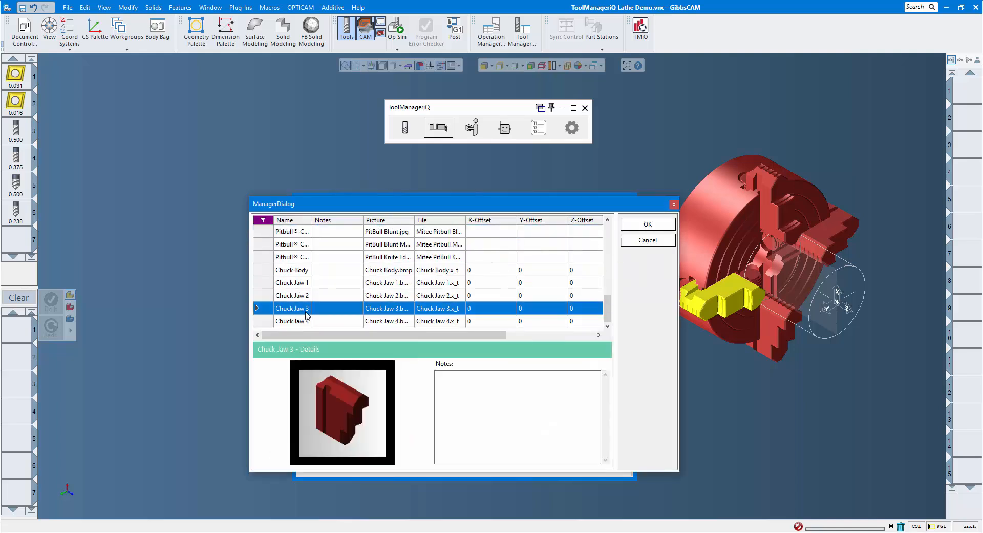
click(639, 227)
click(559, 328)
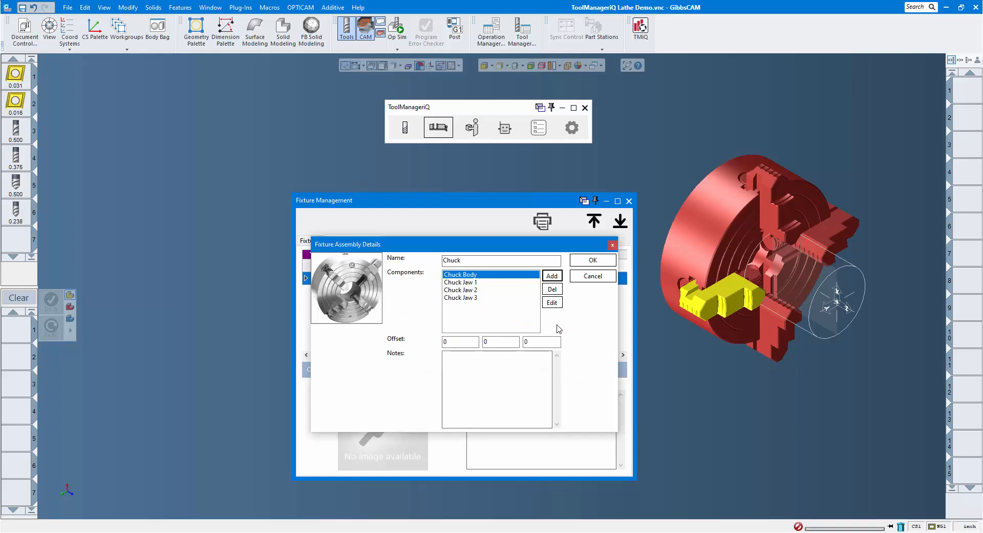
- Add the Chuck Jaw 4 fixture to the Chuck assembly's components with zero offsets
click(553, 279)
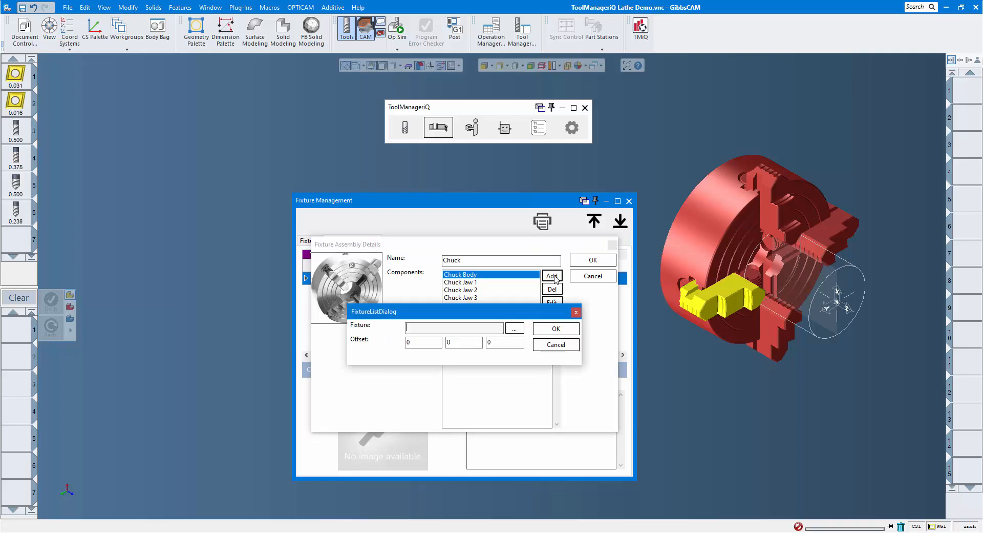
click(515, 329)
scroll(377, 287, down, 5)
click(299, 321)
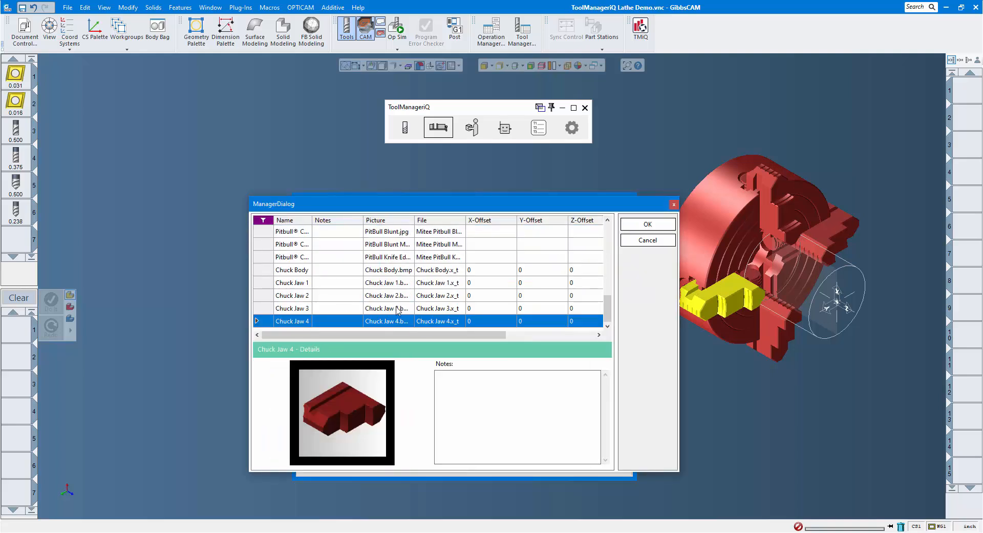
click(648, 223)
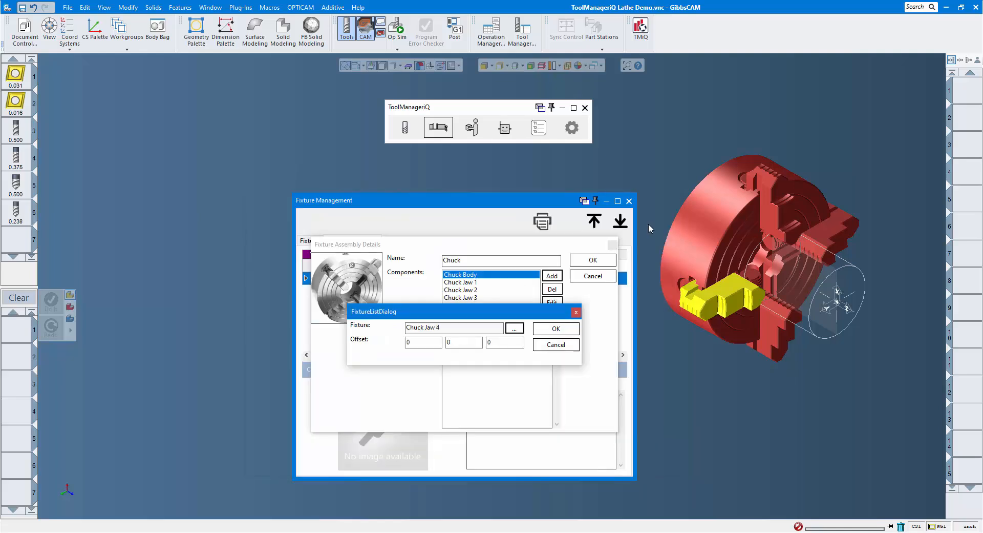
click(557, 330)
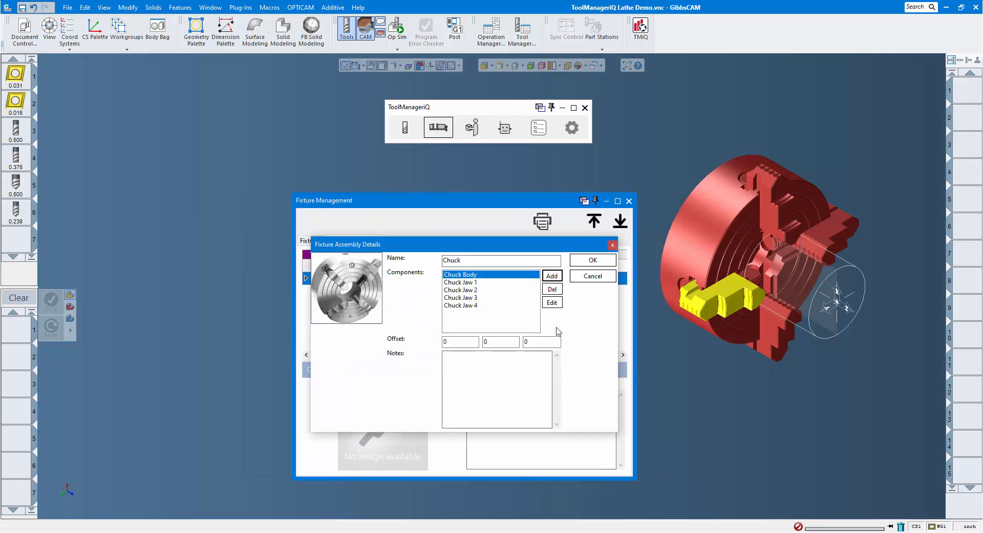
- Save the Chuck assembly and select its entry in the assembly list, with the highlighted jaw solid deselected in the model
click(593, 262)
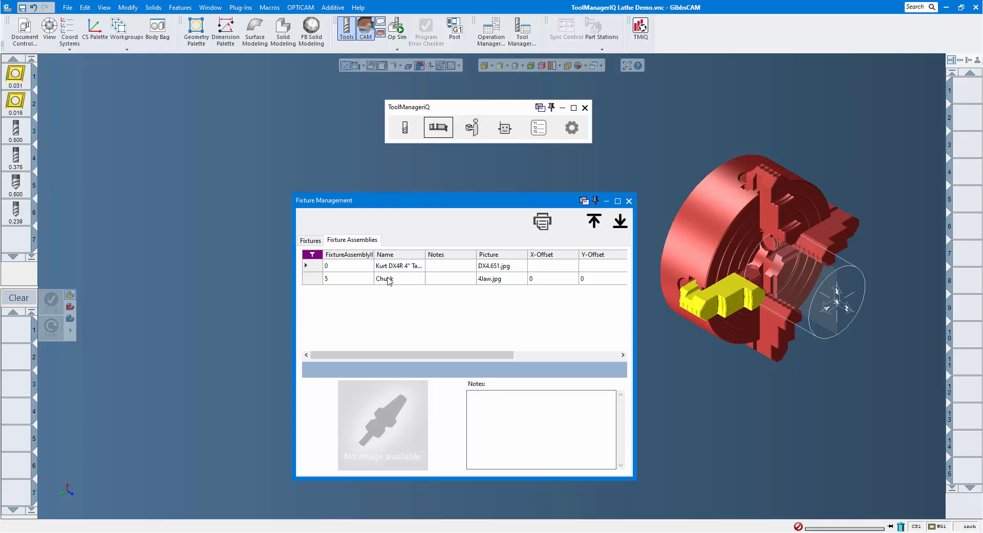
click(407, 284)
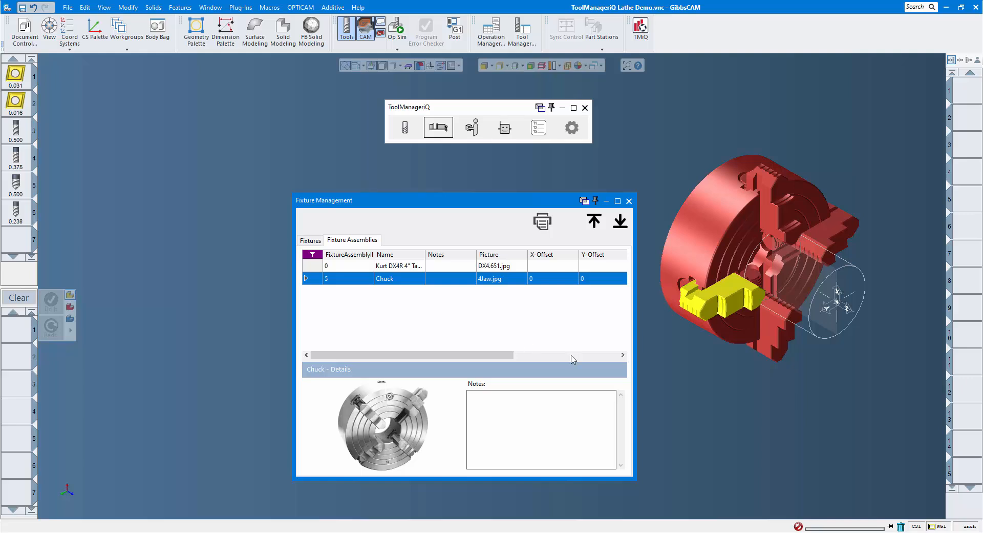
click(666, 377)
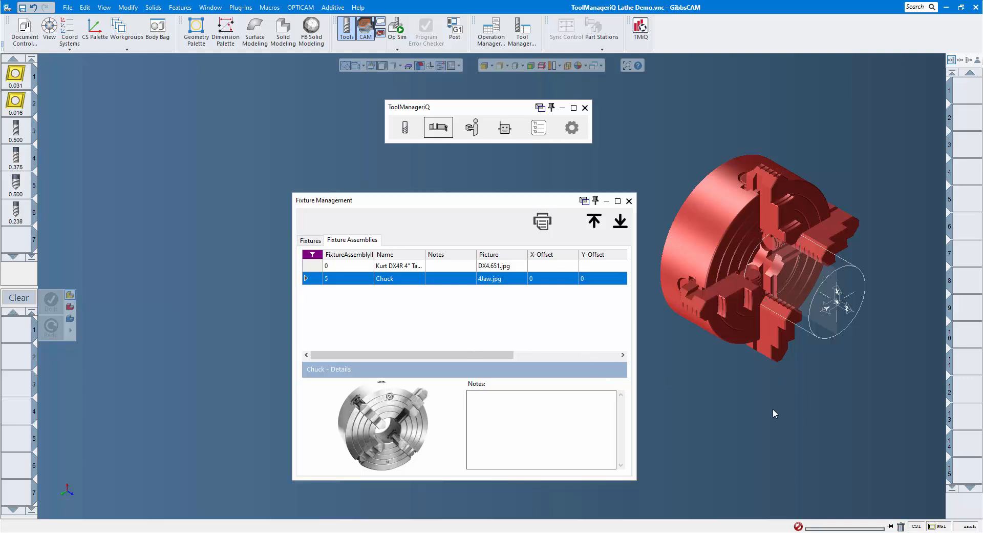